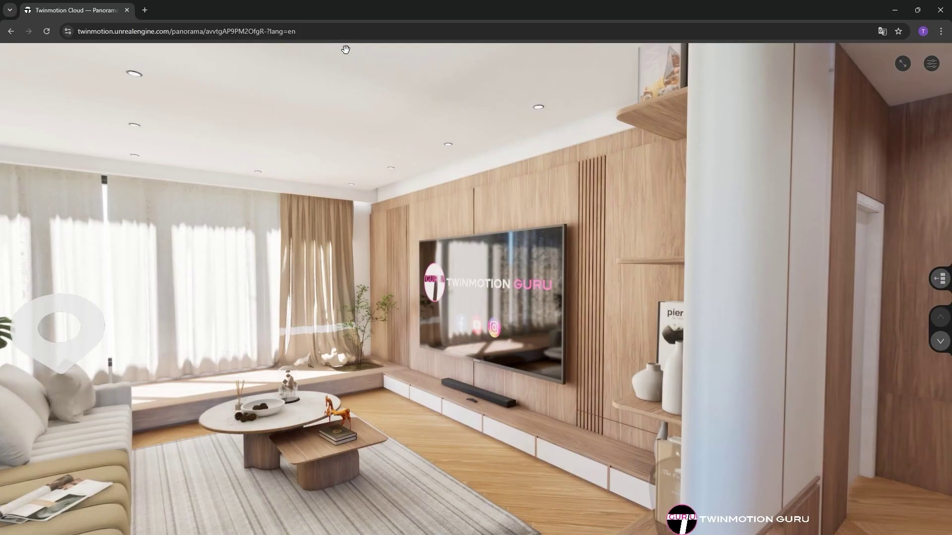
Look around the living room panorama toward the hallway, dining area and kitchen.
left_click(298, 30)
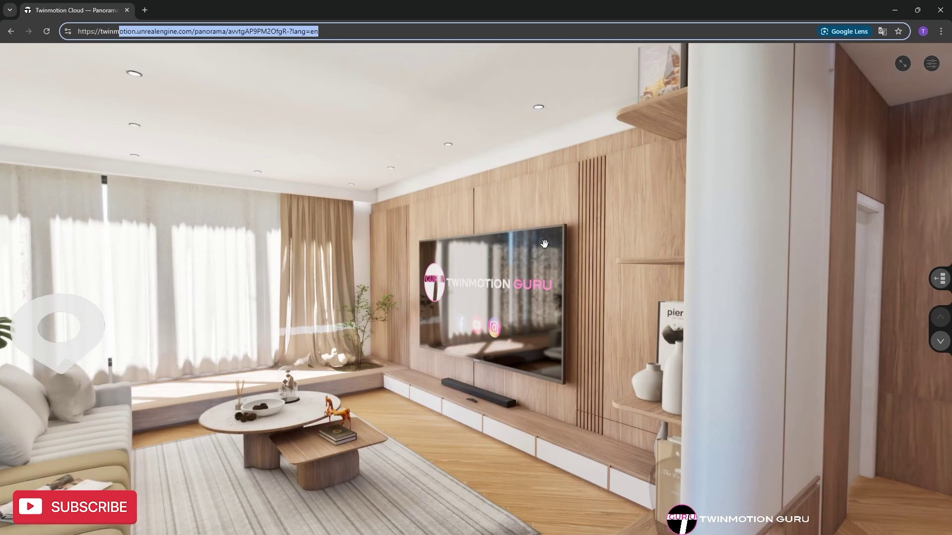
left_click_drag(544, 244, 182, 230)
left_click_drag(669, 272, 124, 258)
left_click_drag(595, 248, 446, 238)
left_click_drag(644, 223, 471, 208)
left_click_drag(545, 188, 290, 157)
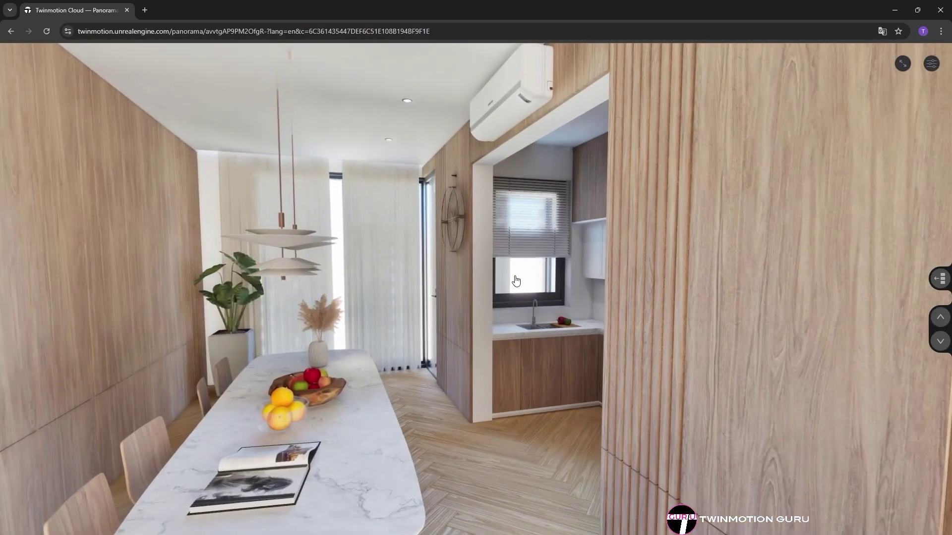
Jump into the kitchen viewpoint, then switch the tour to the bedroom panorama.
left_click(515, 281)
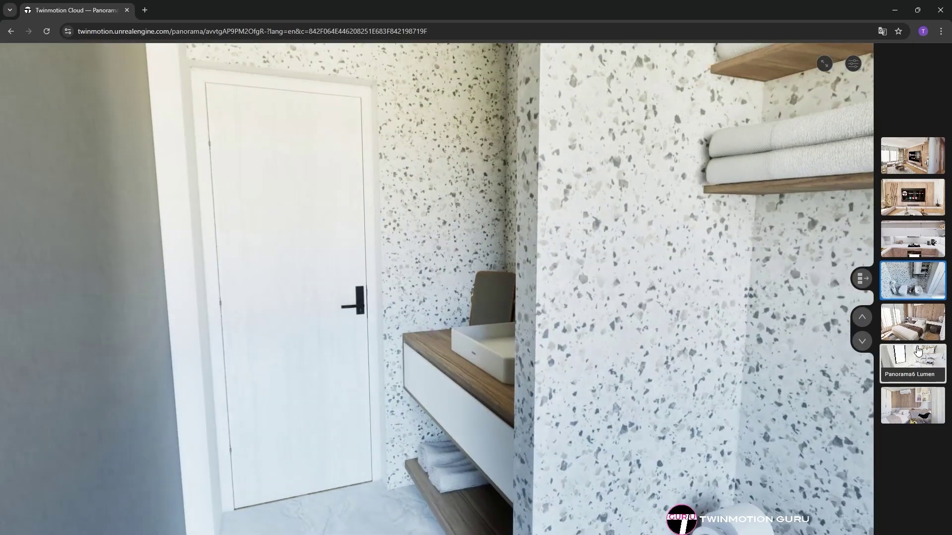
left_click(917, 325)
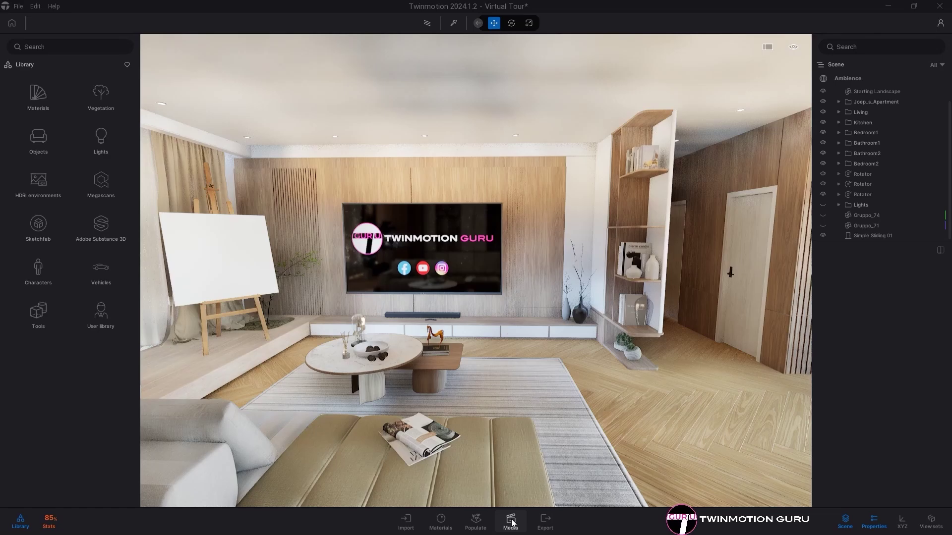
left_click(510, 522)
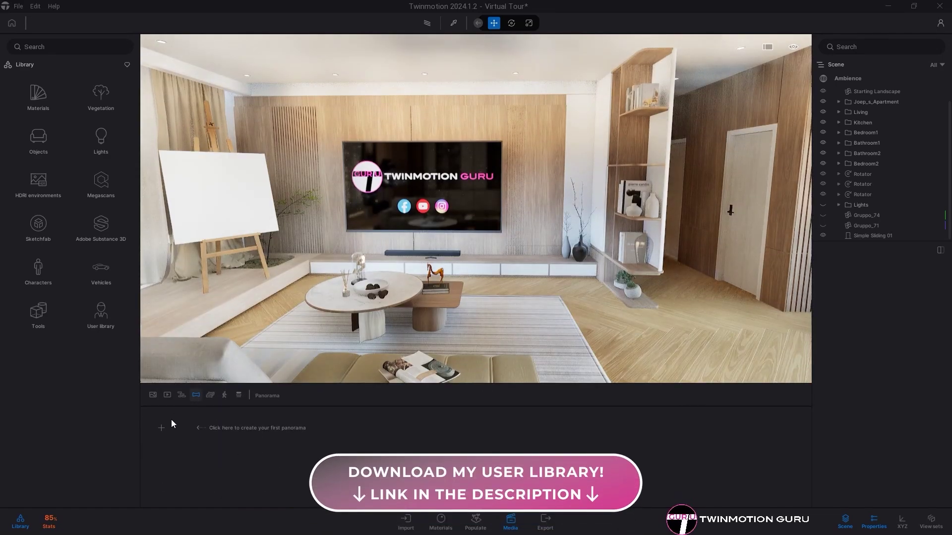
Capture panoramas of the living room, dining table and kitchen (Panorama18 to Panorama20).
left_click(161, 428)
left_click_drag(451, 281, 515, 285)
key("Up")
key("Right")
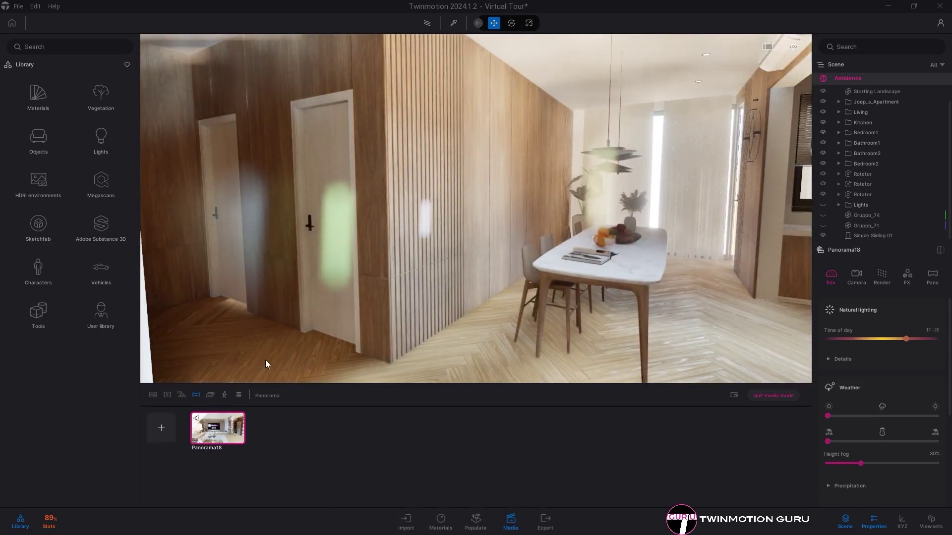
left_click(162, 428)
key("Right")
key("Up")
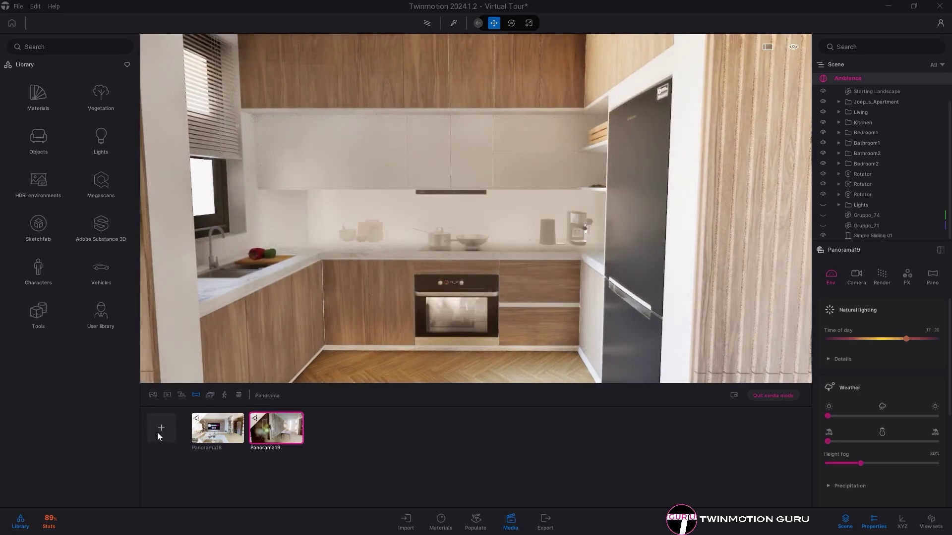
left_click(157, 435)
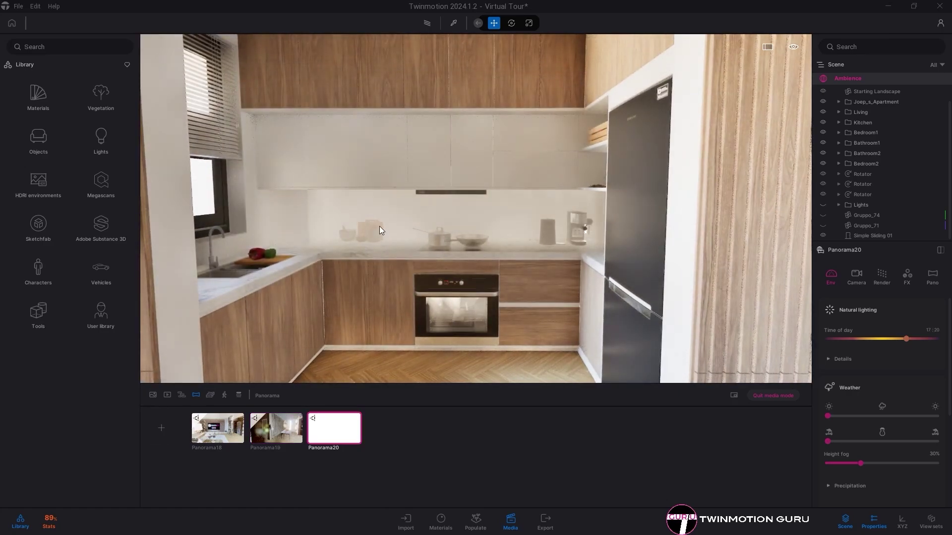
Move into the hallway and shift Panorama18's time of day toward evening, 19:04.
key("Left")
key("Up")
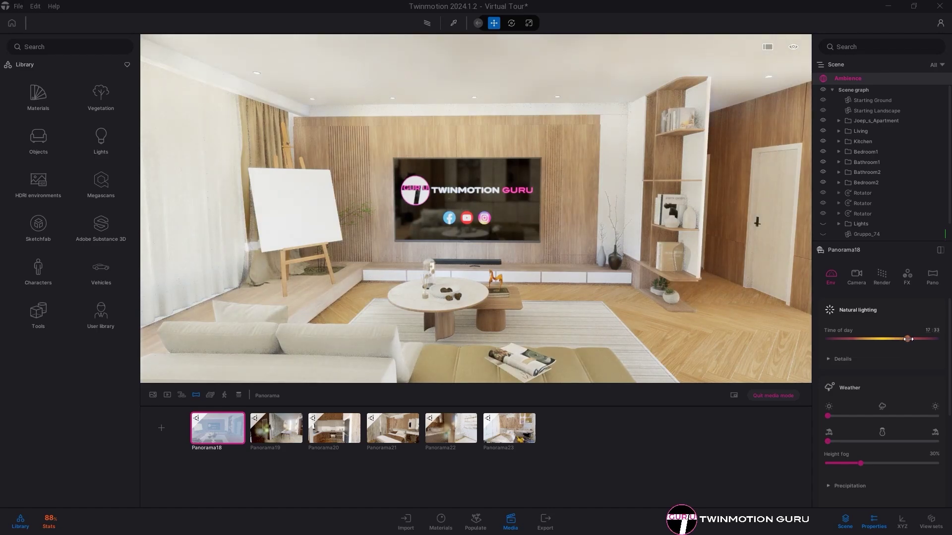
left_click_drag(910, 340, 916, 340)
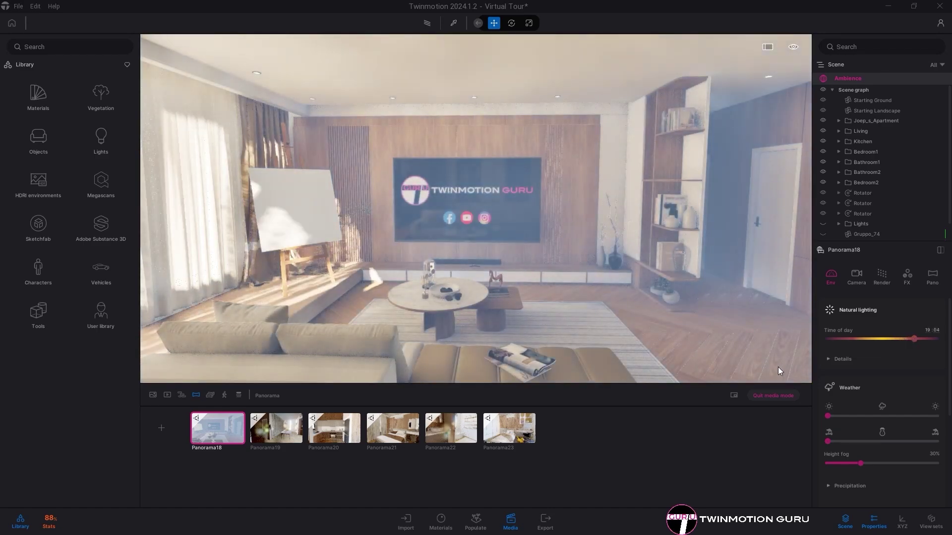
Create Panorama Set2 and add Panorama18 through Panorama23 to it from the picker.
left_click(224, 395)
left_click(210, 395)
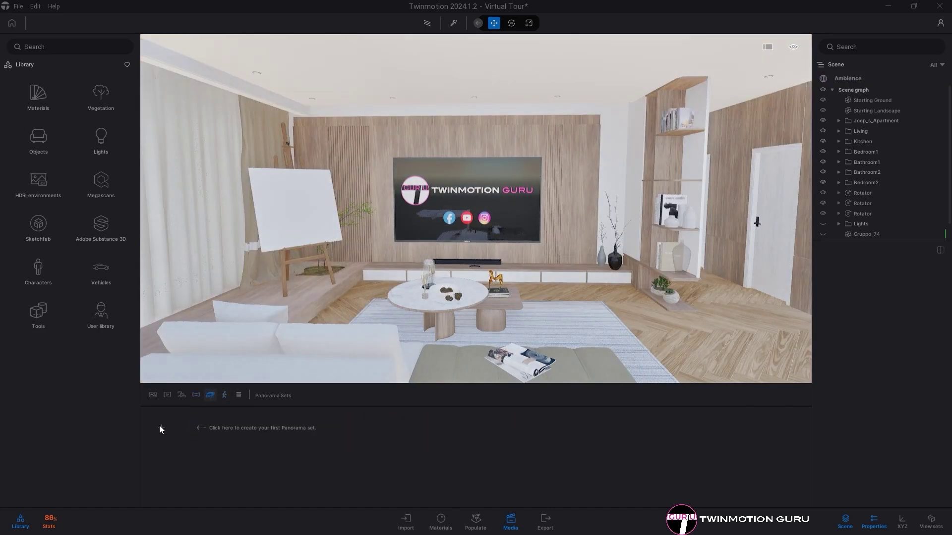
left_click(162, 429)
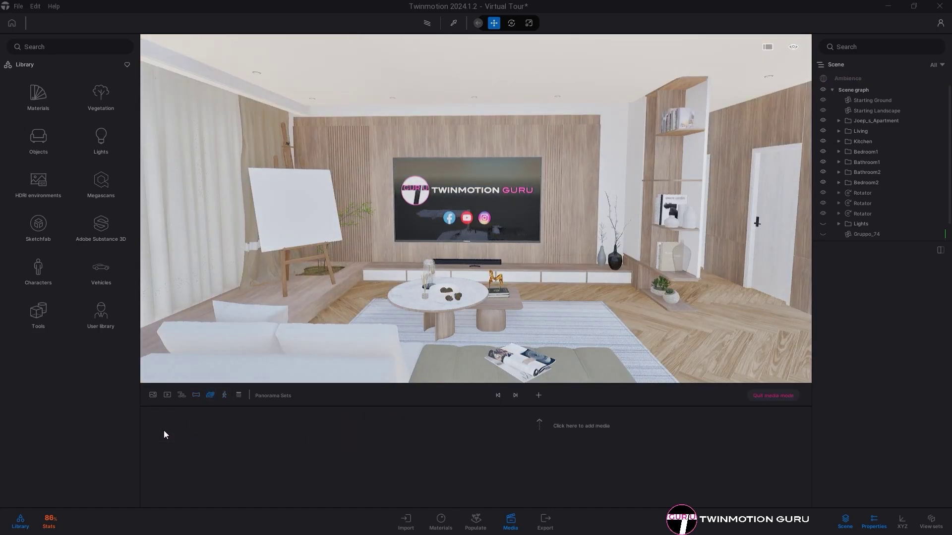
left_click(539, 396)
left_click(253, 102)
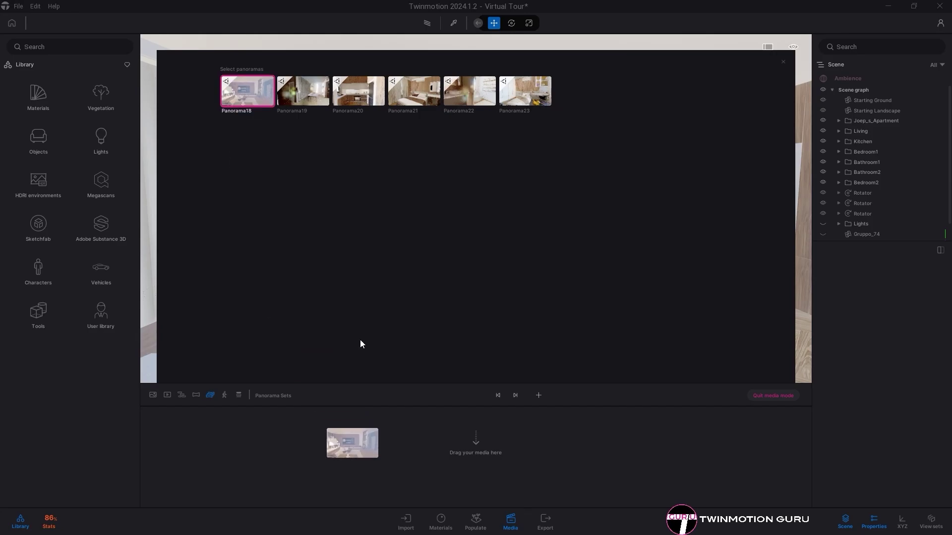
left_click(303, 90)
left_click(357, 91)
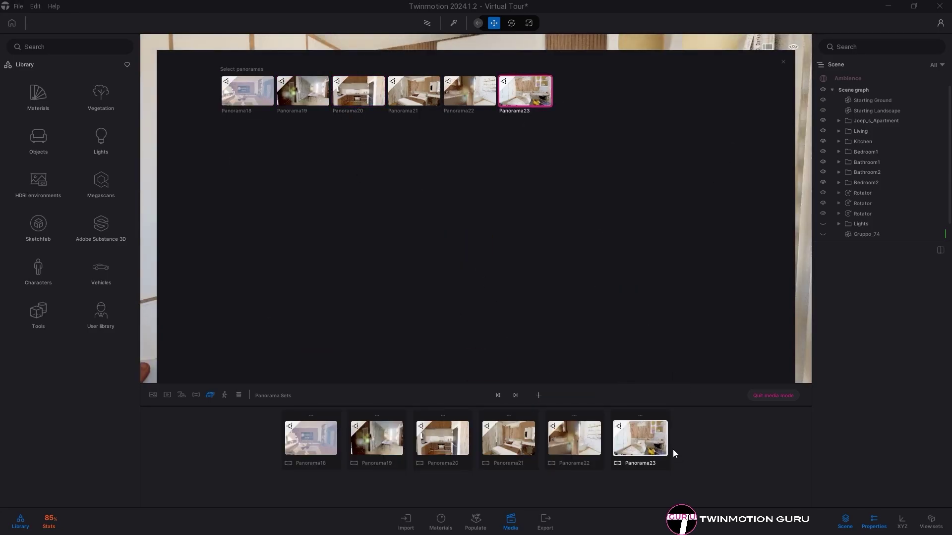
left_click(641, 255)
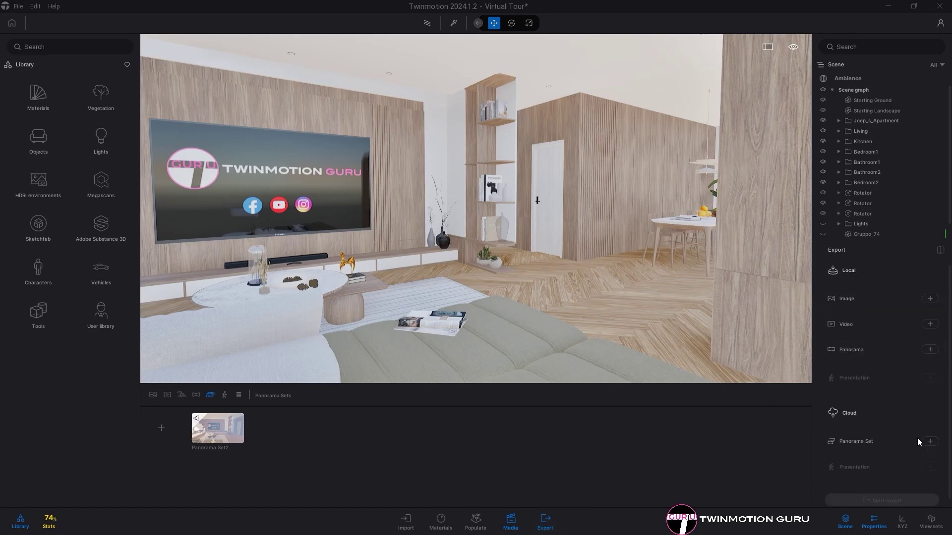
Select Panorama Set2 as the panorama set for Cloud export.
left_click(930, 442)
left_click(309, 236)
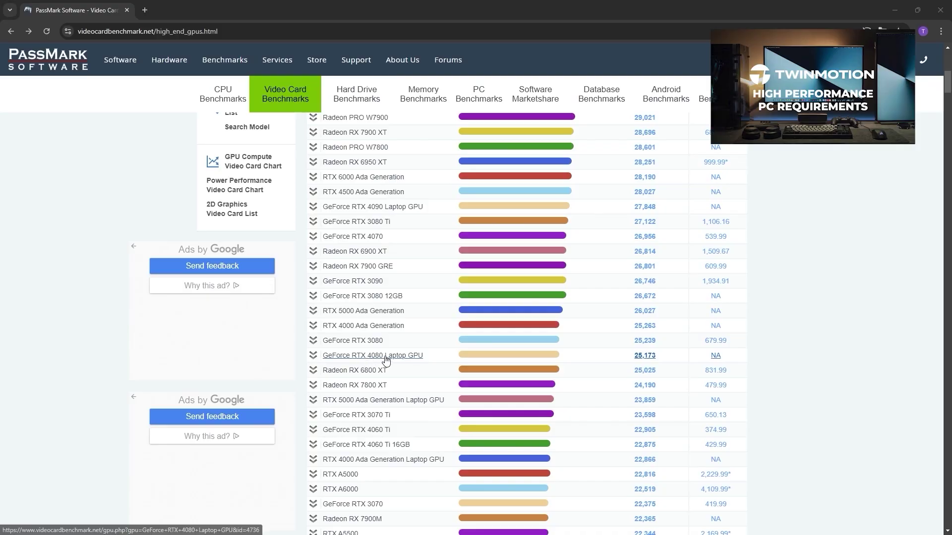
Open the GeForce RTX 4080 Laptop GPU benchmark page, then return to the Twinmotion Cloud project page.
left_click(326, 300)
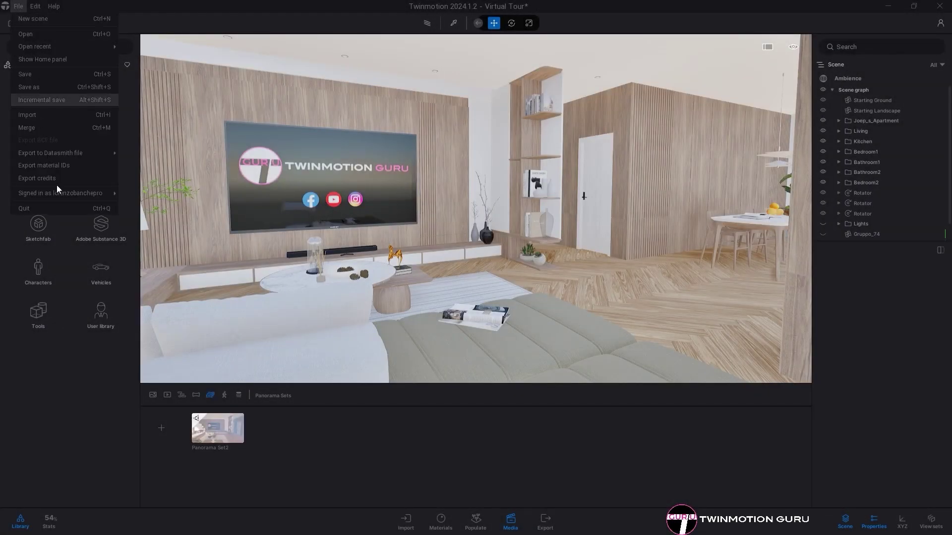
mouse_move(61, 188)
left_click(168, 209)
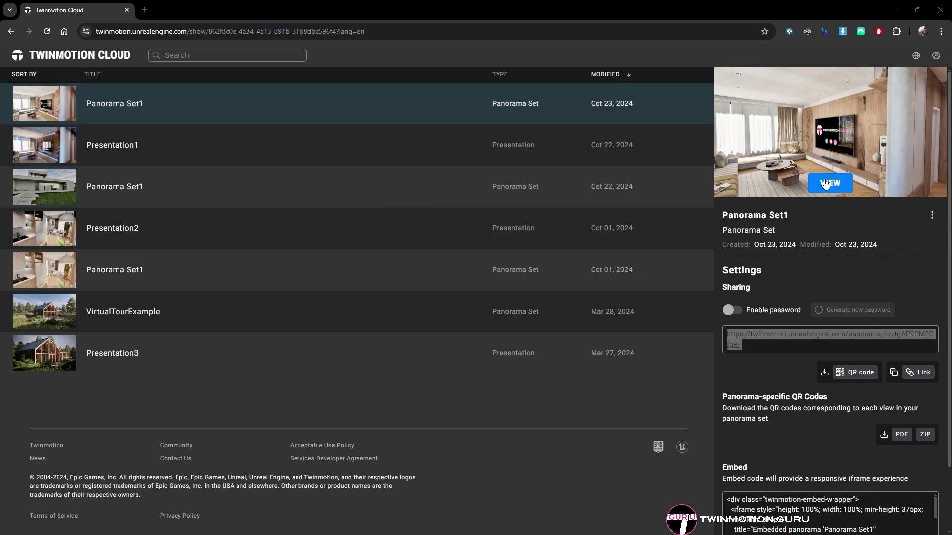
Open Panorama Set1's viewer in a new tab and briefly select its share link.
middle_click(825, 183)
left_click_drag(741, 344, 813, 334)
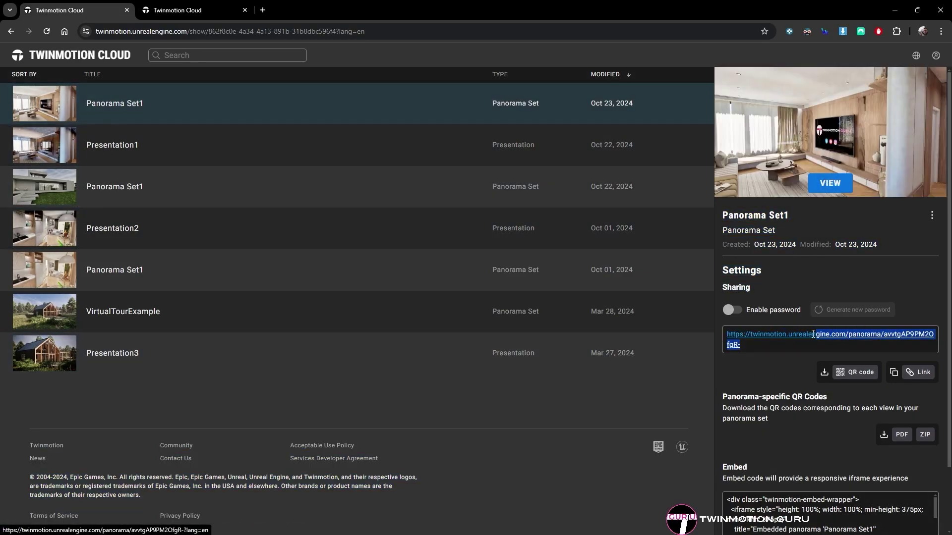
left_click(814, 355)
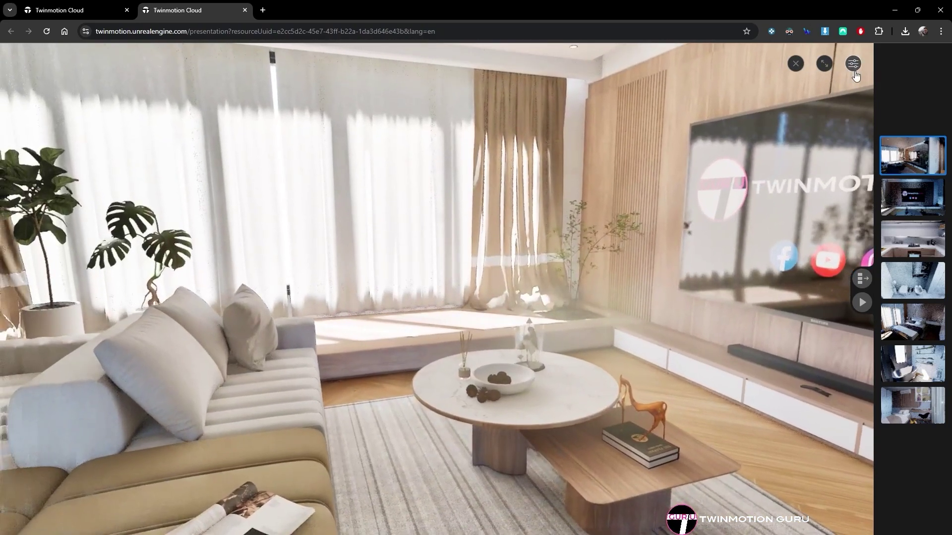
In the viewer's Preferences, drag Time of day later to darken the living room.
left_click(853, 64)
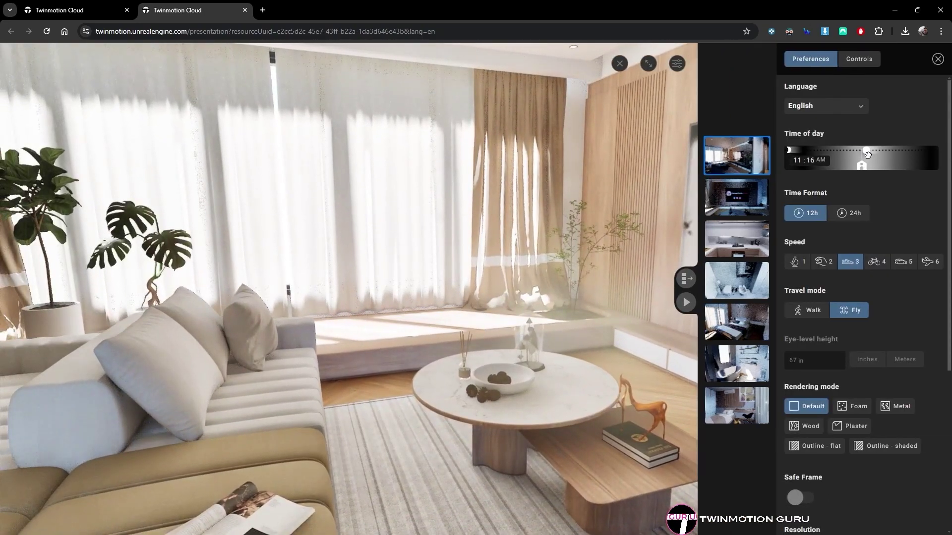
left_click_drag(867, 155, 887, 155)
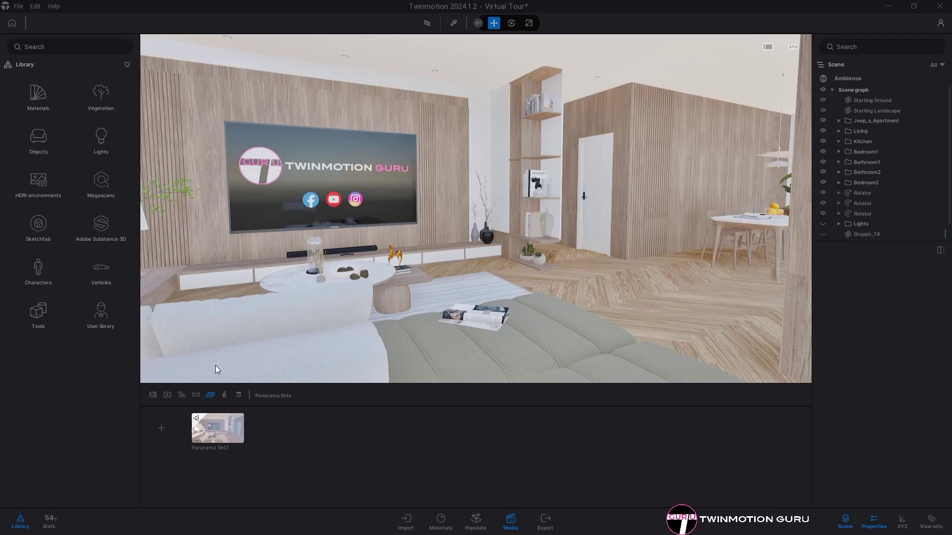
Create a new presentation and add Panorama19, Panorama20 and Panorama22 to its timeline.
left_click(225, 395)
left_click(160, 430)
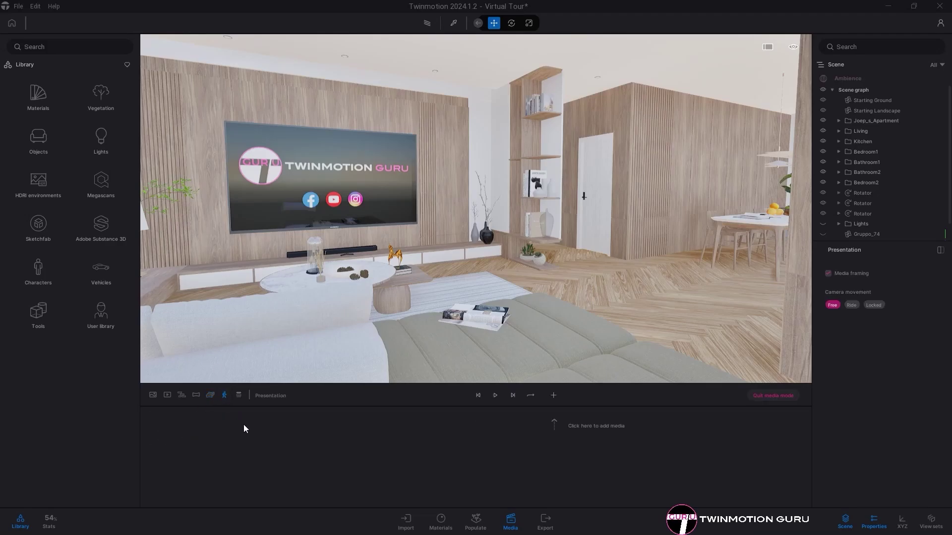
left_click(553, 395)
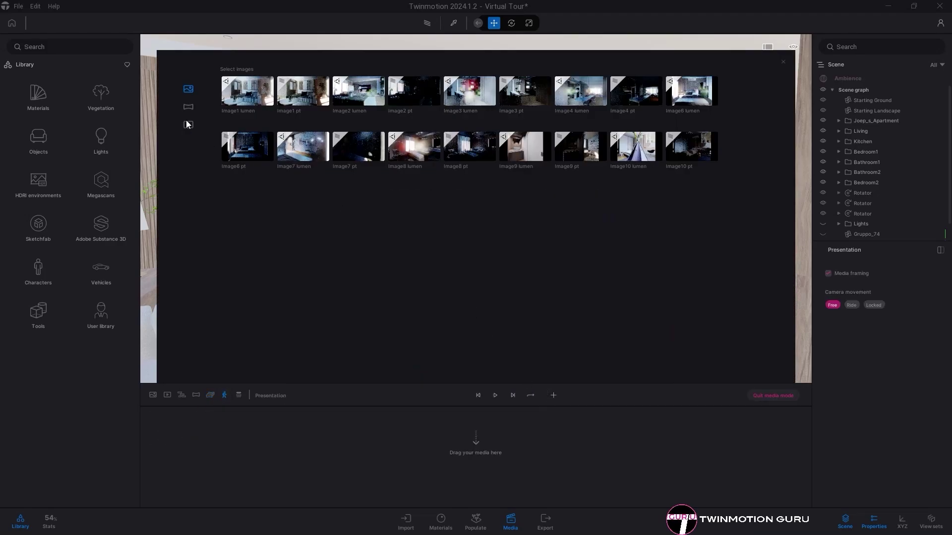
left_click(188, 107)
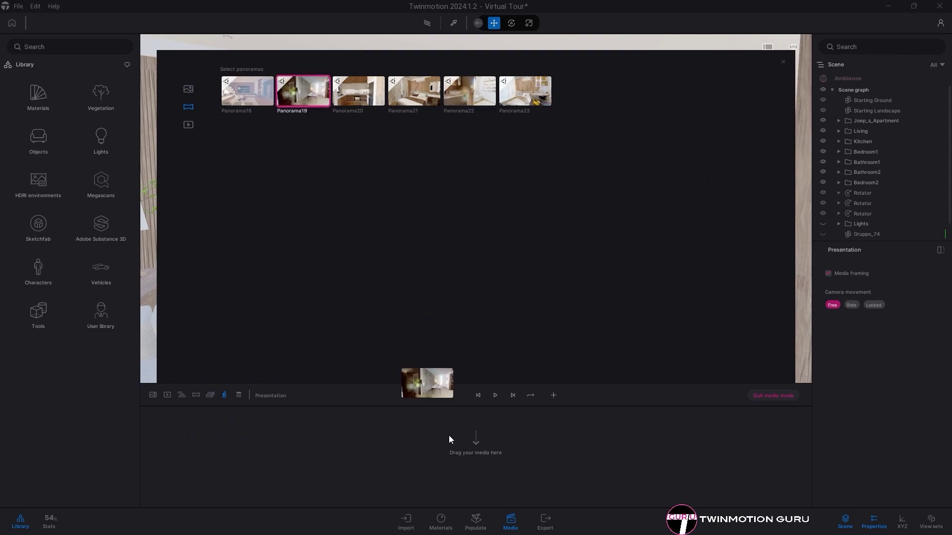
left_click(356, 90)
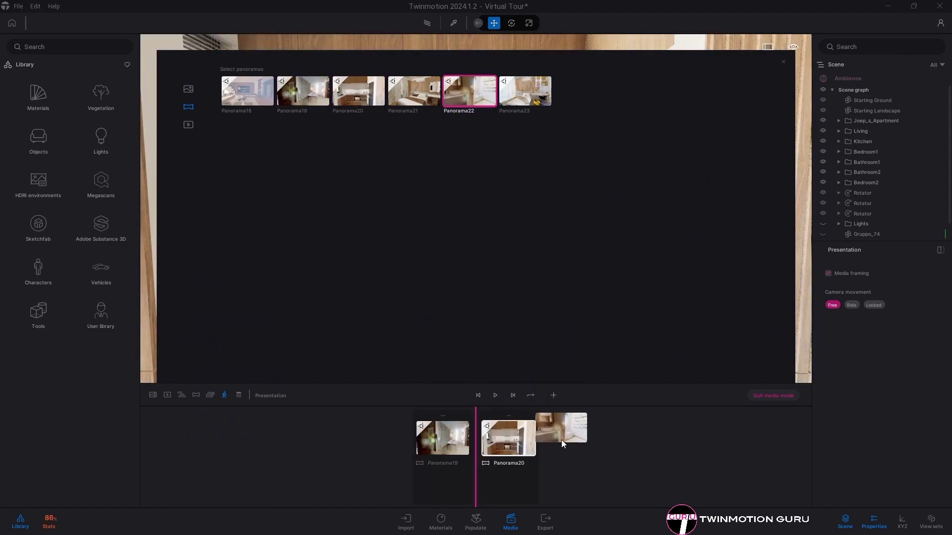
left_click_drag(562, 444, 560, 443)
Append Image1 lumen, Image2 lumen and Video1 to the timeline, then close the picker.
left_click(188, 89)
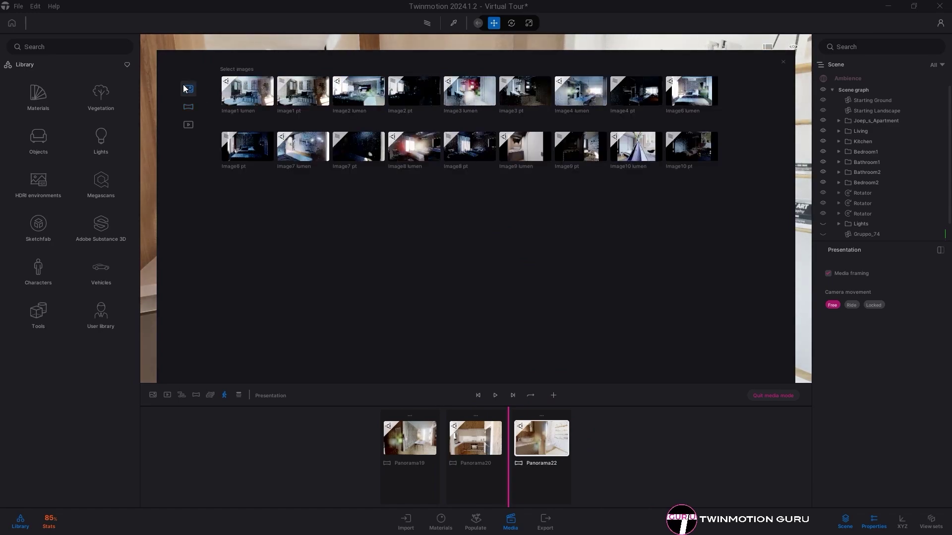
left_click_drag(224, 95, 644, 427)
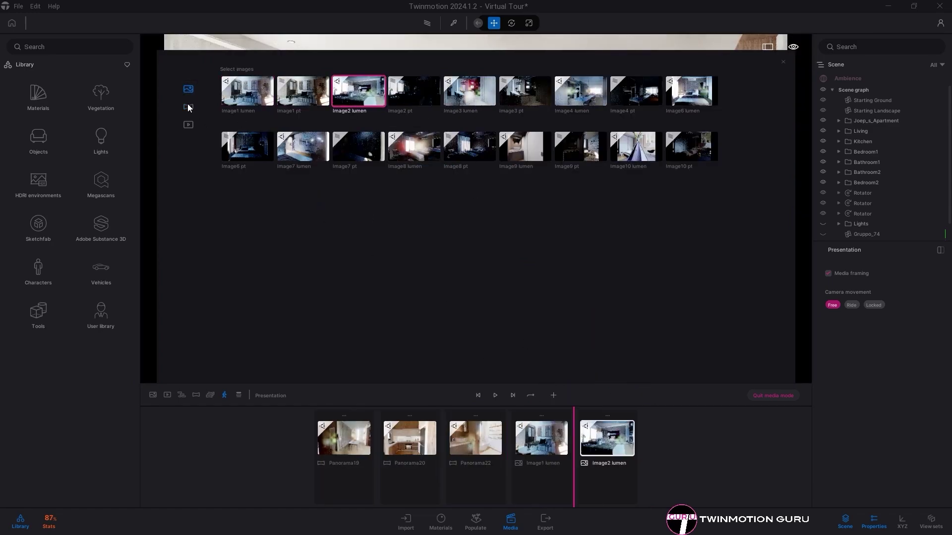
left_click(188, 125)
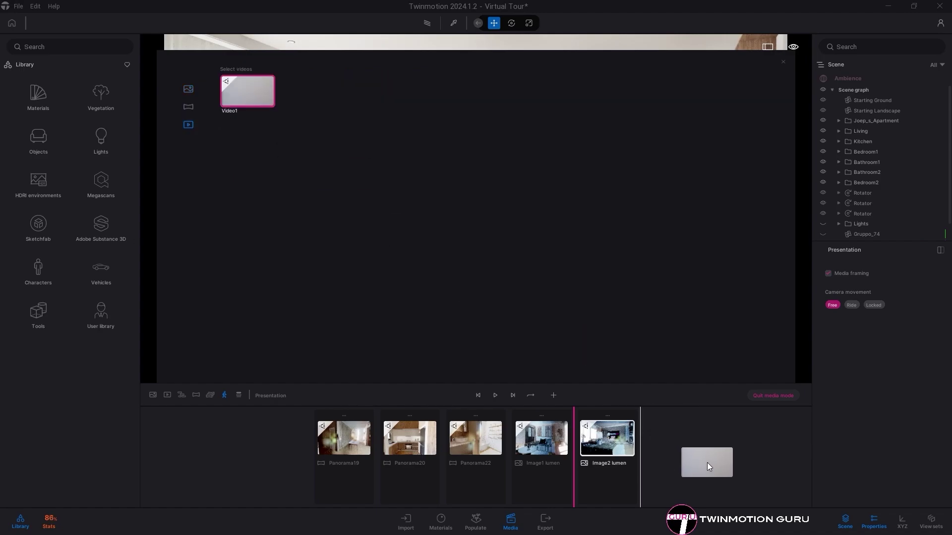
left_click_drag(707, 463, 701, 457)
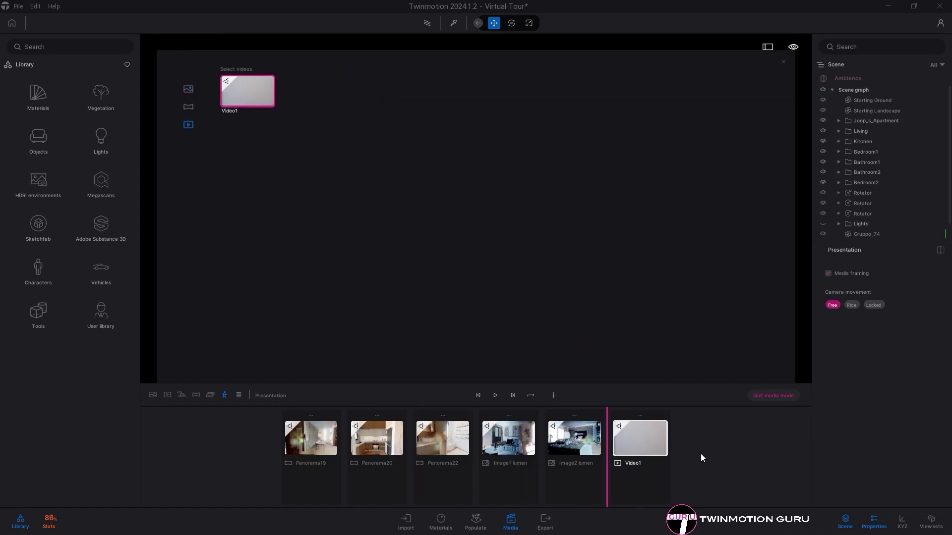
left_click(784, 61)
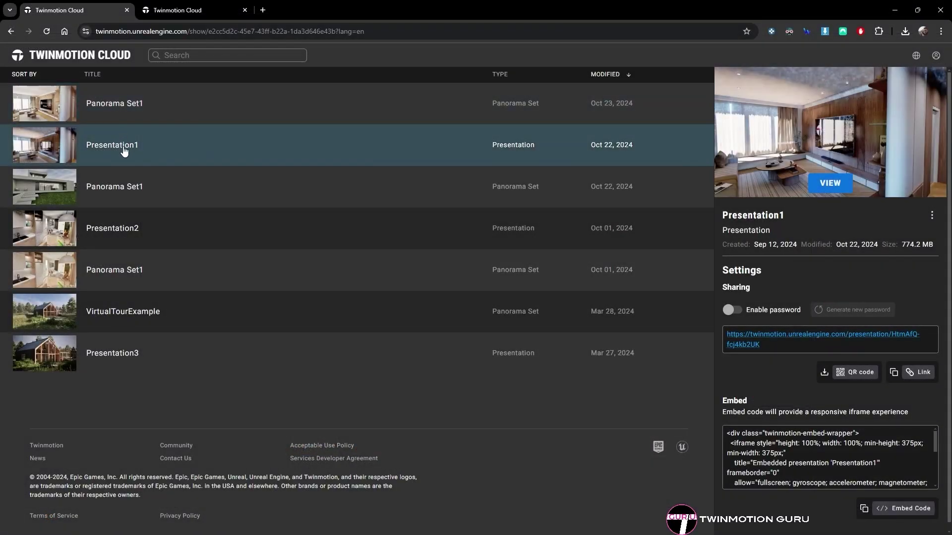
Select Presentation1's Cloud share link, then queue Presentation2 for local export.
left_click_drag(803, 348, 756, 331)
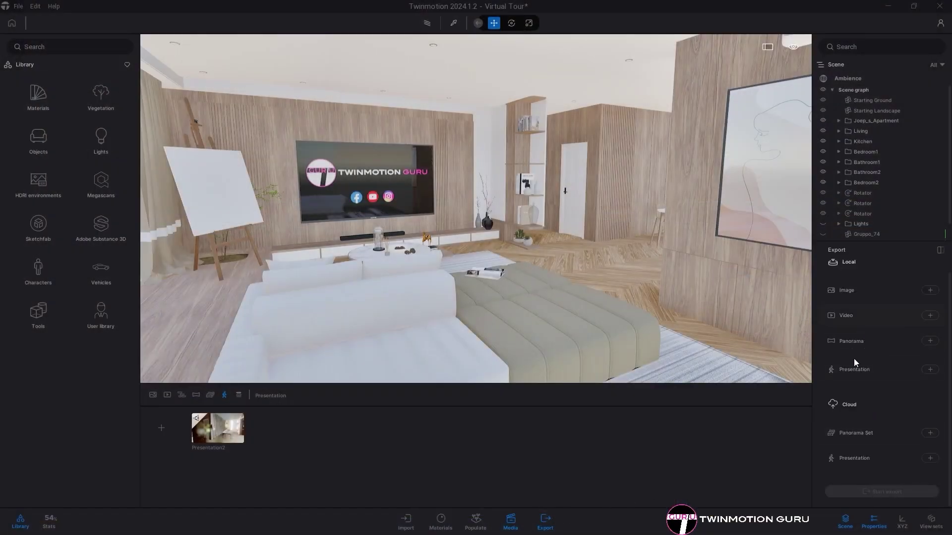
left_click(930, 370)
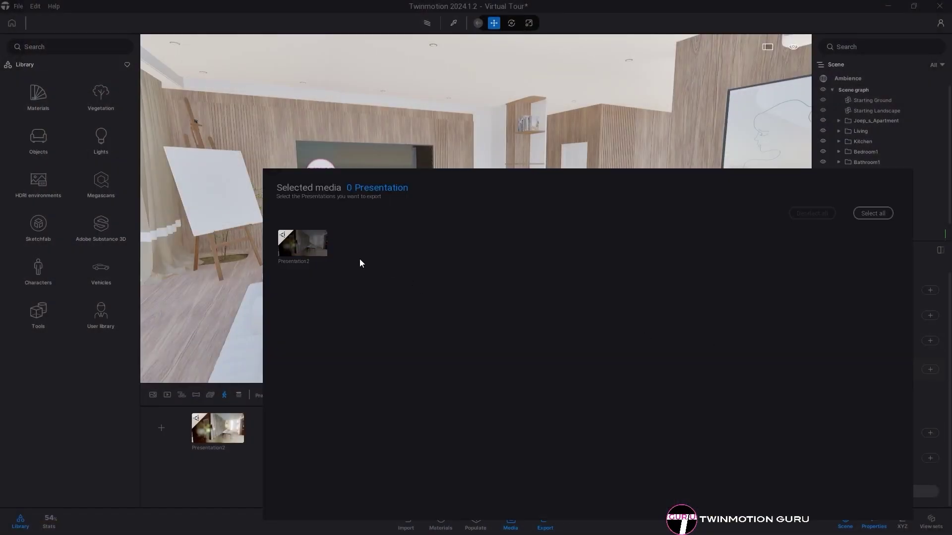
left_click(304, 241)
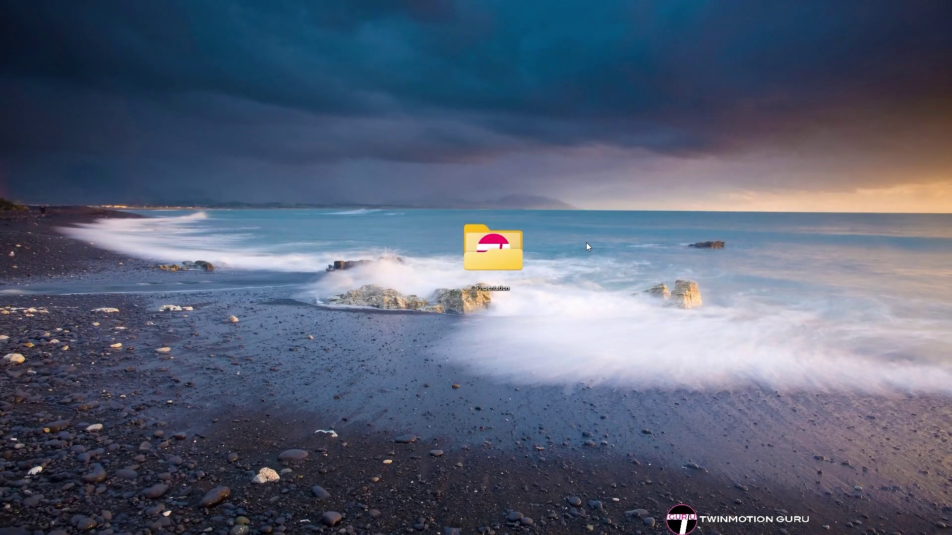
Open the desktop Presentation folder and launch Twinmotion-Presenter.exe.
double_click(497, 248)
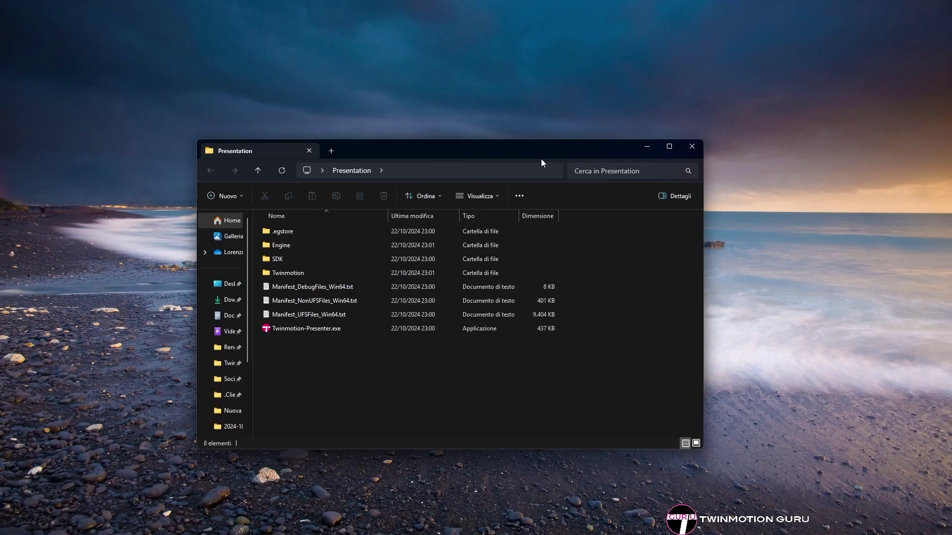
left_click(310, 330)
double_click(311, 329)
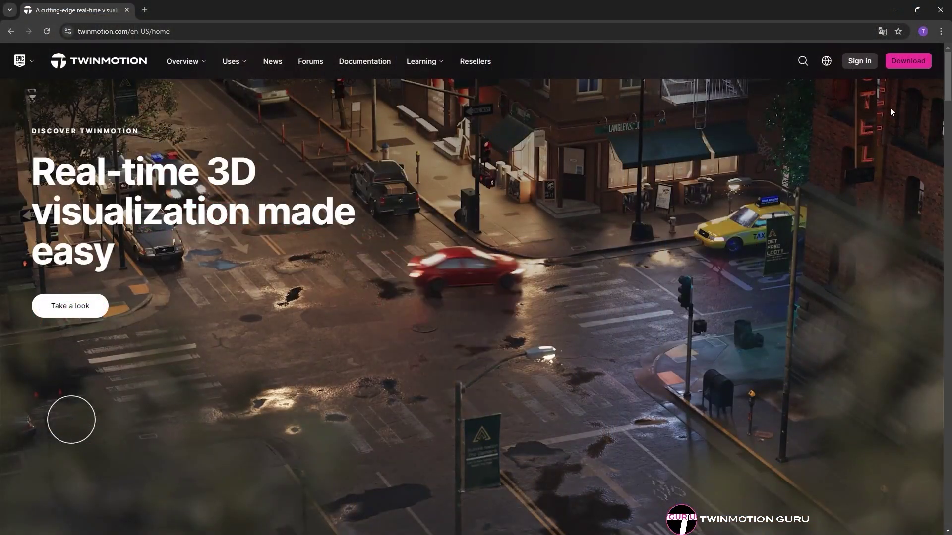
Review the Twinmotion licence pricing cards on the download page, highlighting the seats price.
left_click(908, 61)
scroll(242, 277, "down", 1)
scroll(243, 278, "down", 3)
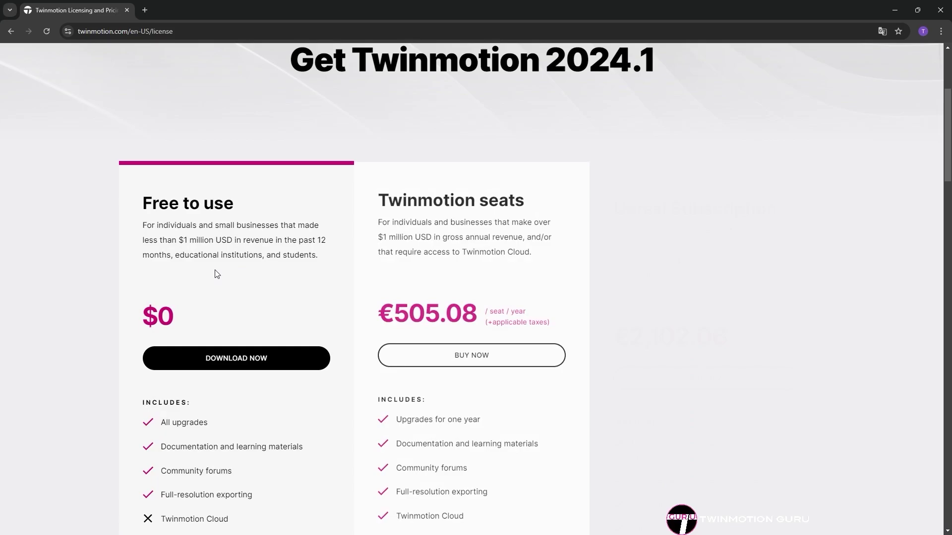
left_click_drag(152, 154, 195, 155)
scroll(209, 361, "down", 3)
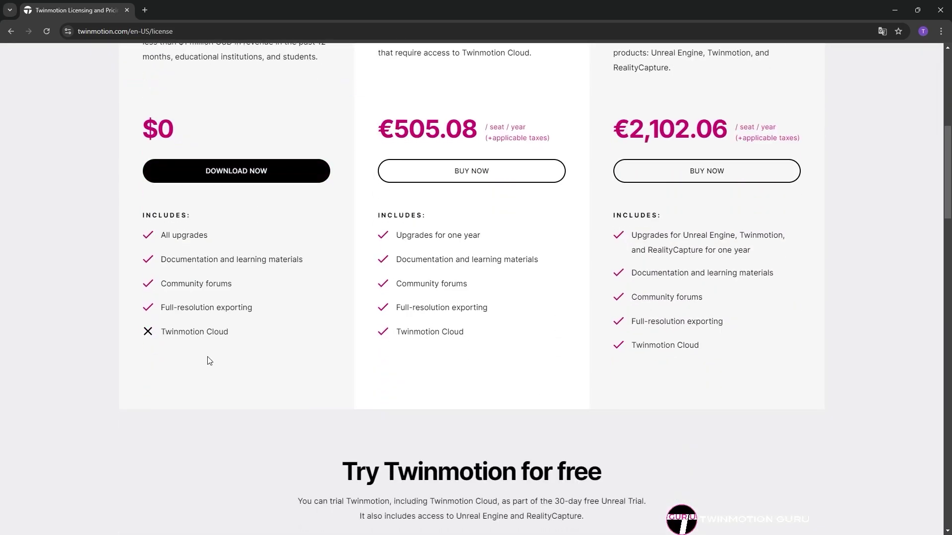
left_click(207, 336)
scroll(208, 336, "up", 2)
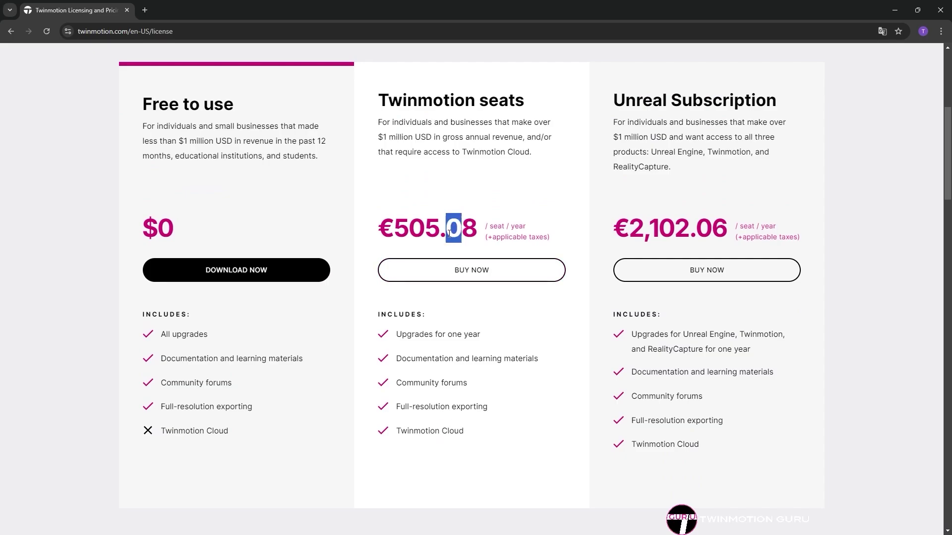
left_click_drag(449, 233, 435, 230)
scroll(454, 230, "up", 3)
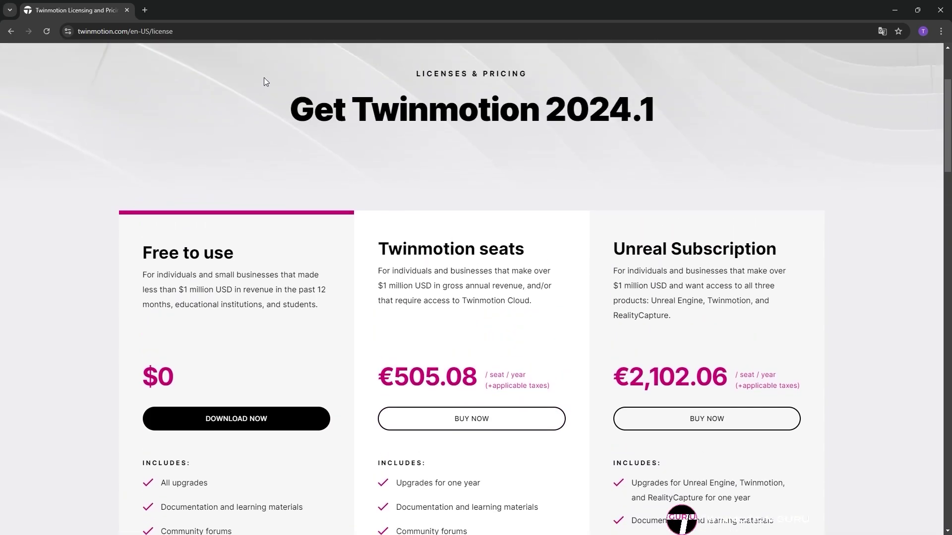
Open the Weisoft reseller's website in a new tab.
left_click(158, 33)
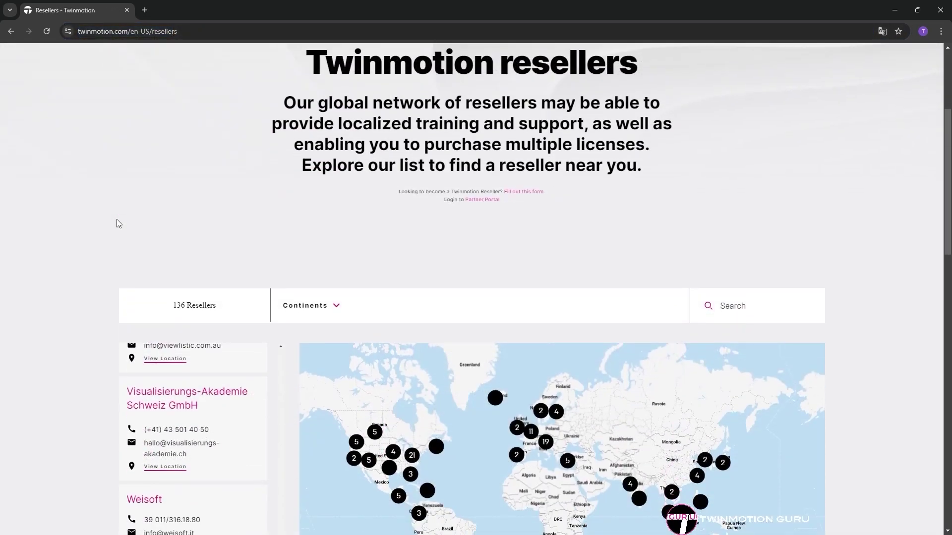
scroll(117, 220, "down", 1)
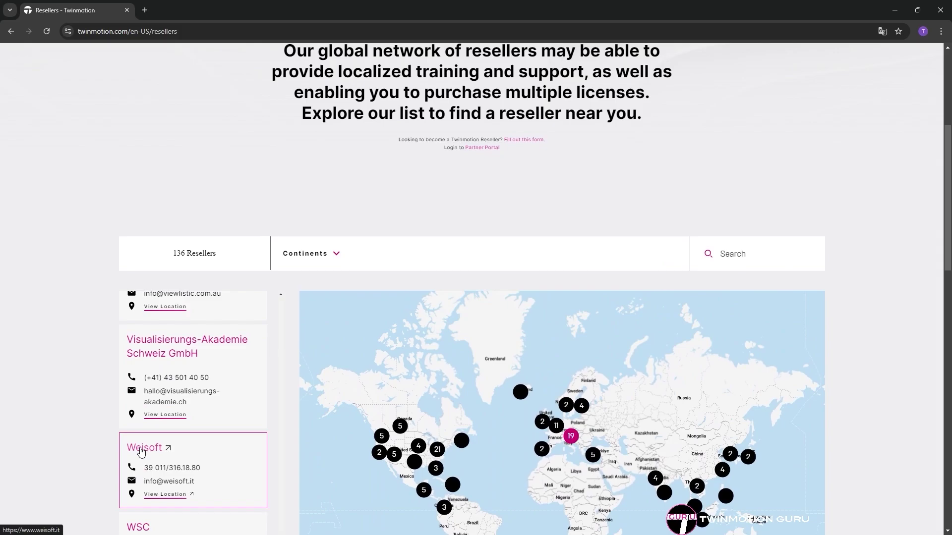
left_click(141, 449)
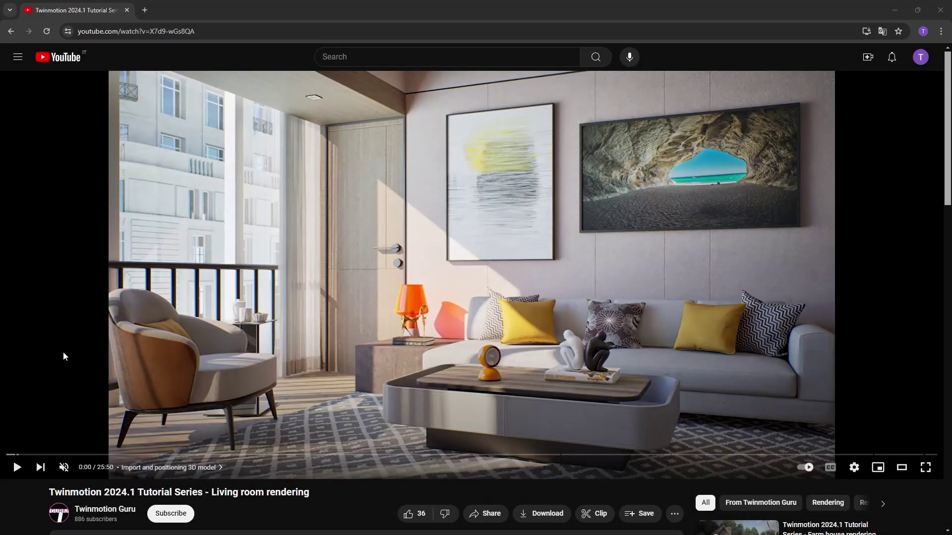
Subscribe to the tutorial channel with All notifications enabled.
scroll(63, 352, "down", 3)
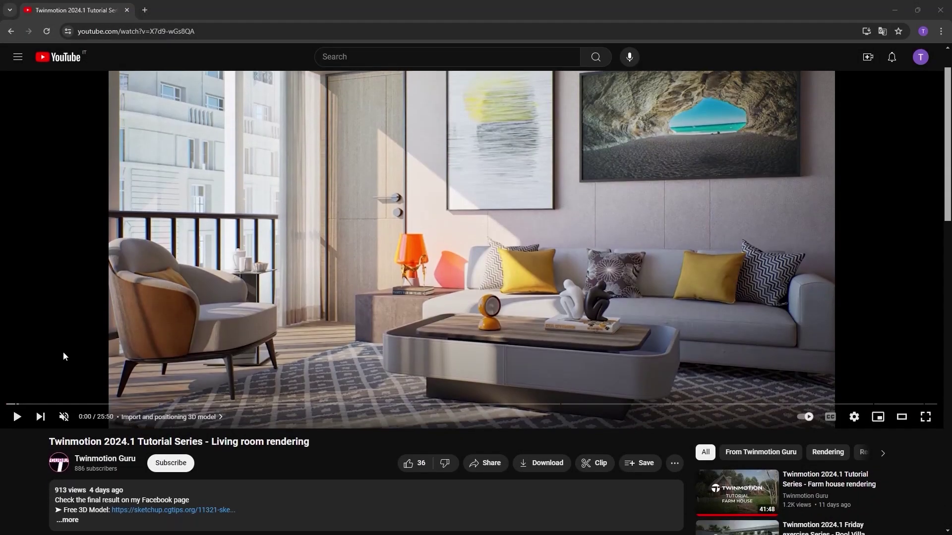
left_click(183, 366)
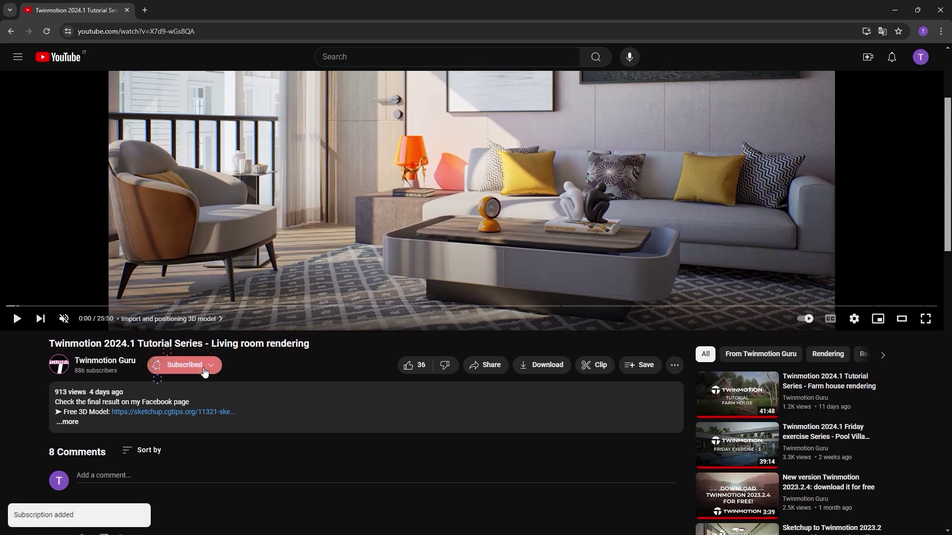
left_click(199, 370)
left_click(200, 386)
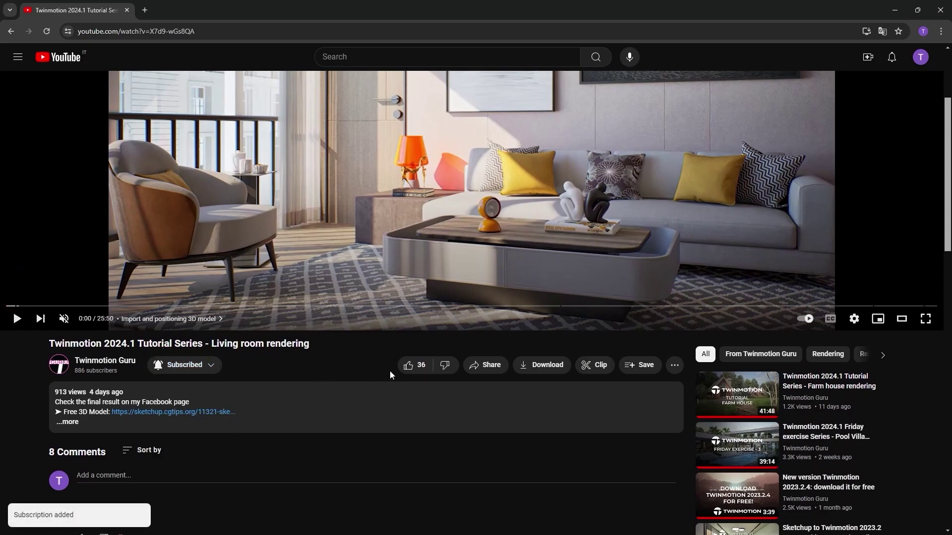
Start a comment on the video reading 'How to add reali'.
scroll(322, 376, "down", 3)
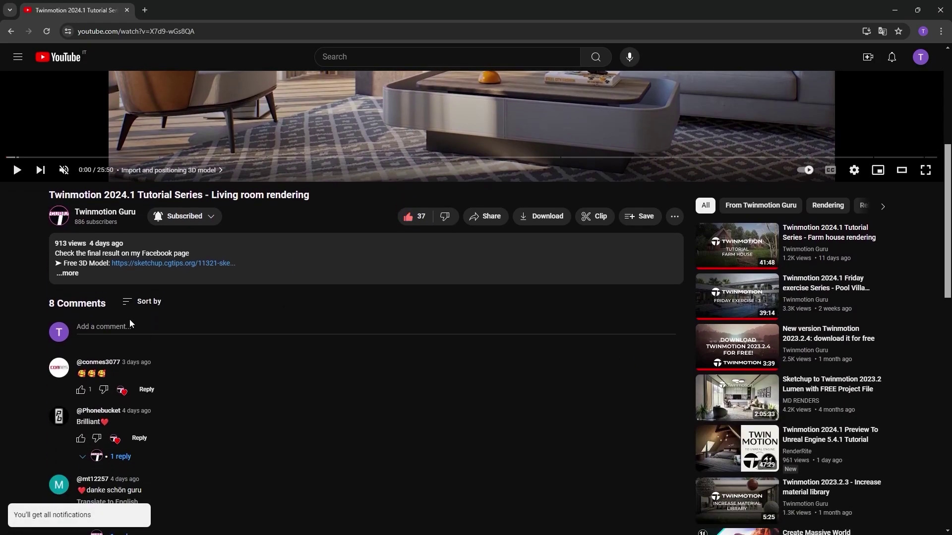
left_click(126, 327)
type("H")
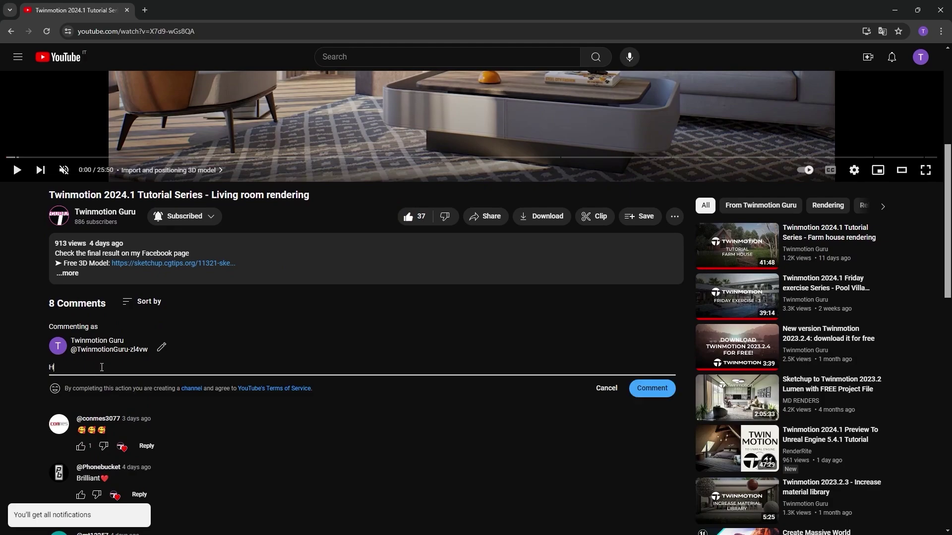
type("ow to add reali")
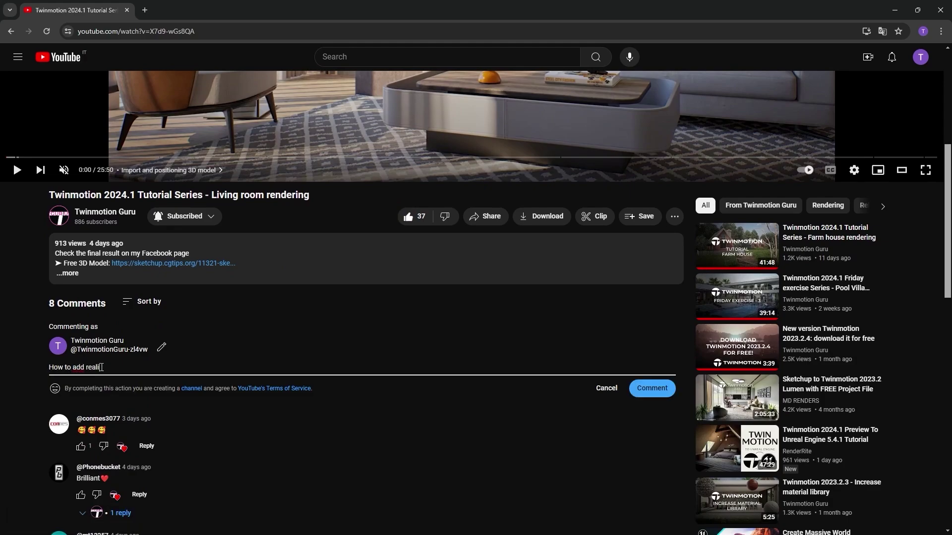